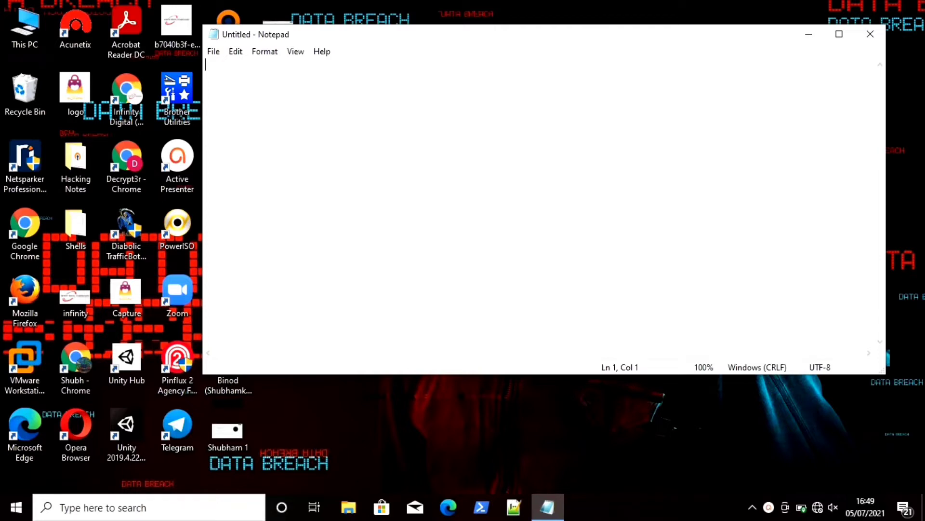
- Launch Task Manager from the taskbar, expand its detailed view, and sort processes by CPU, highest first
right_click(598, 505)
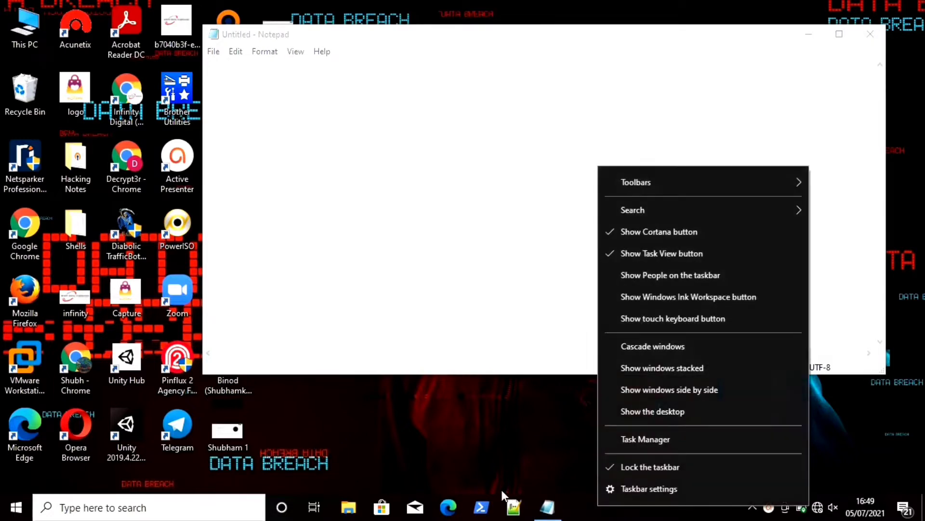
left_click(639, 443)
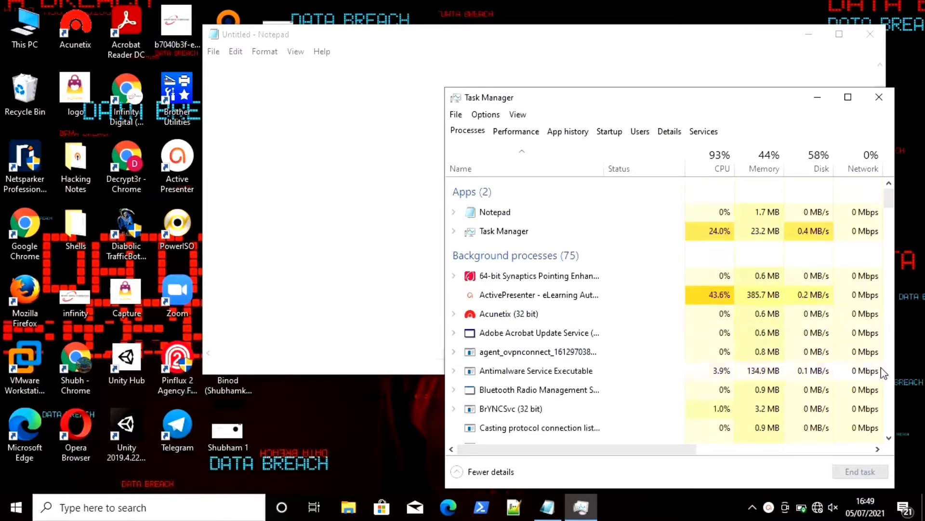
left_click(889, 437)
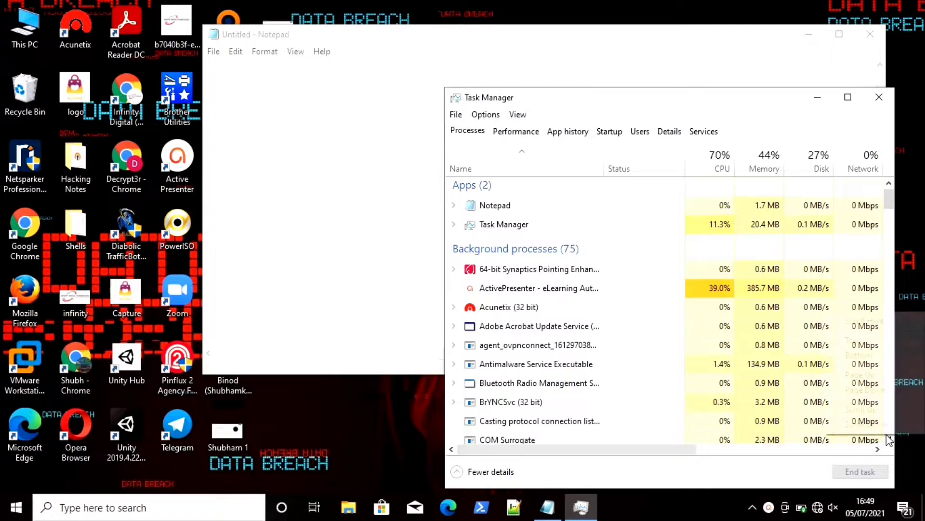
left_click(889, 437)
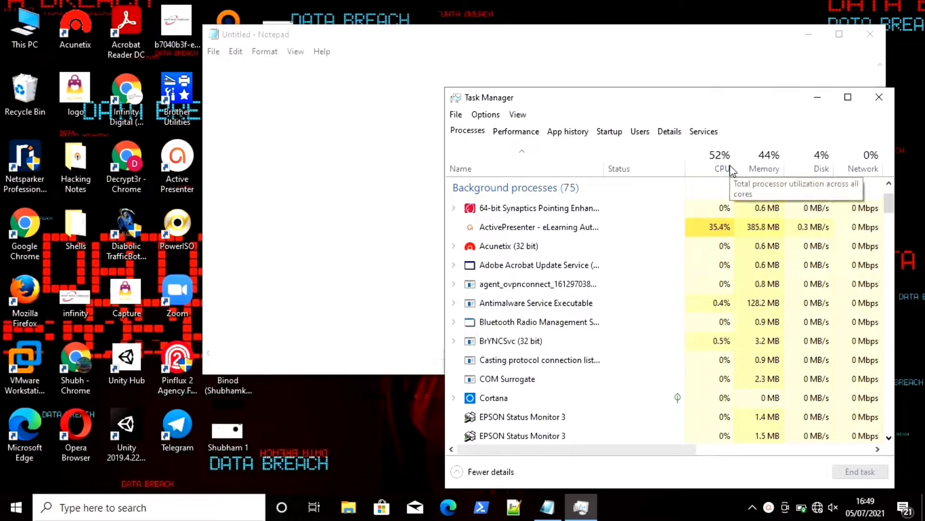
scroll(632, 268, "up", 2)
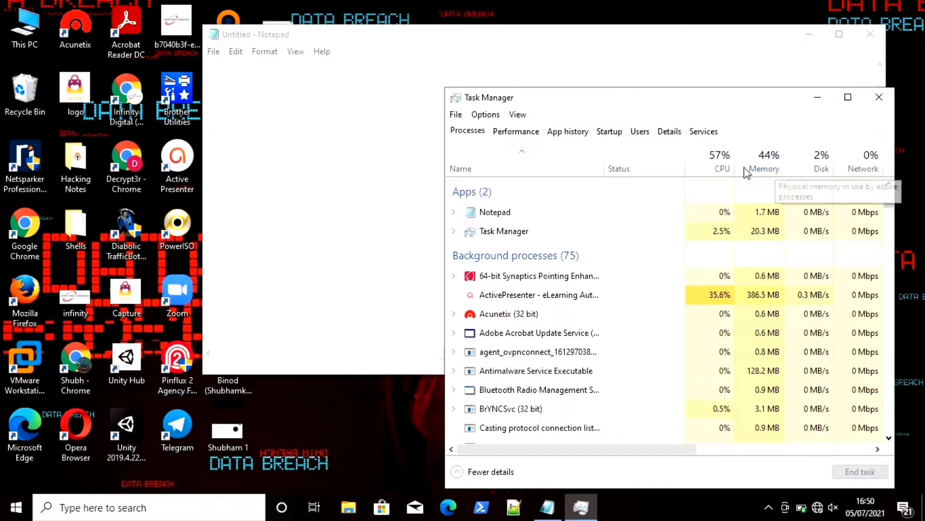
left_click(722, 166)
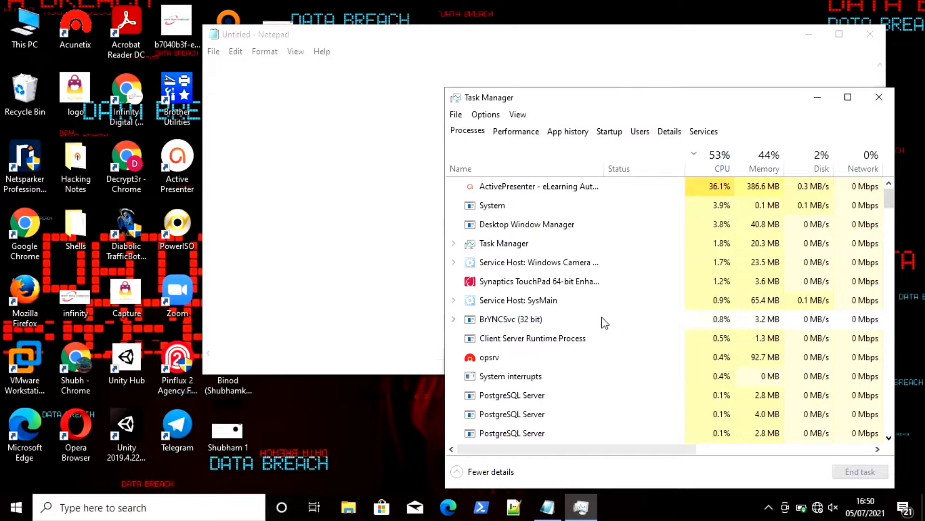
- Re-sort the process list by Name, then end the Notepad task listed under Apps
scroll(604, 322, "down", 3)
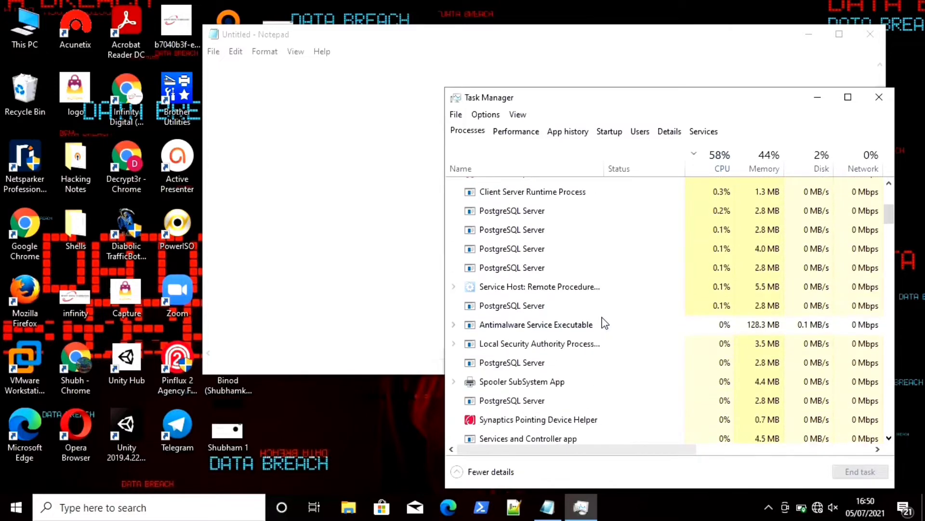
scroll(604, 322, "up", 5)
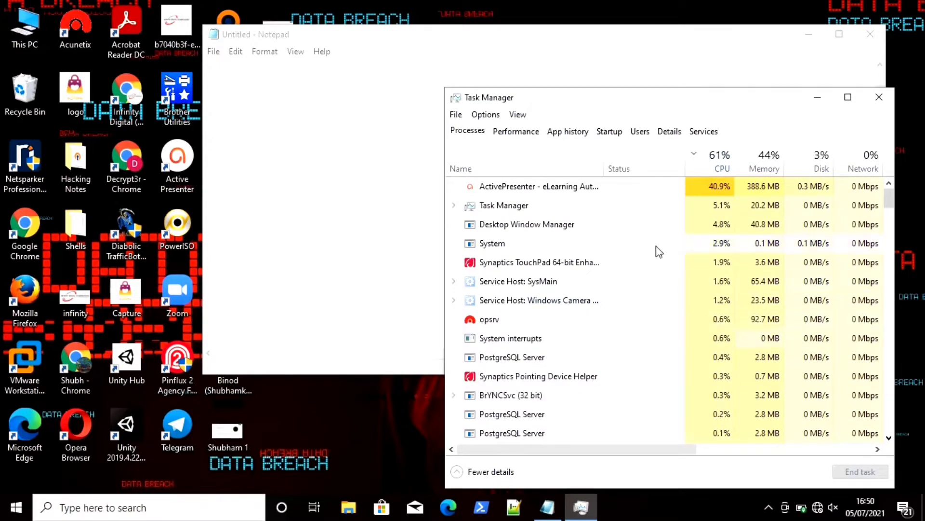
left_click(553, 168)
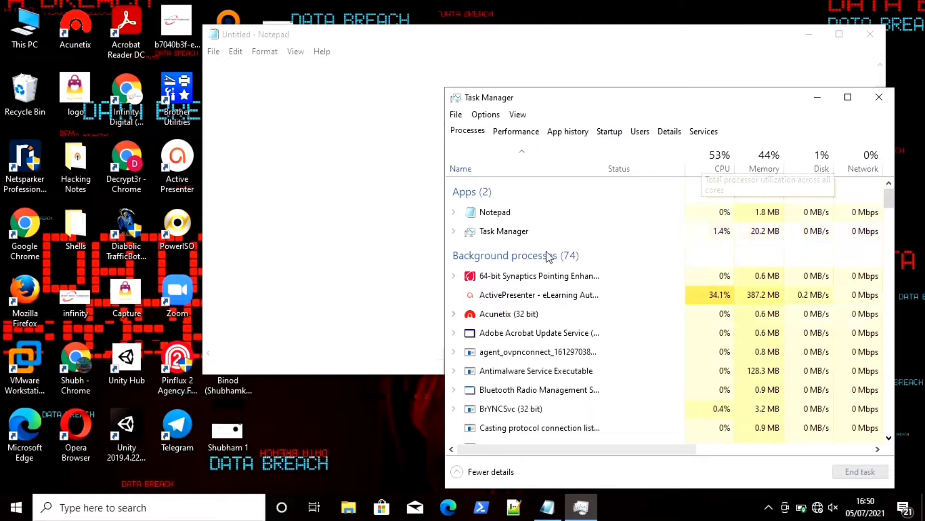
left_click(492, 217)
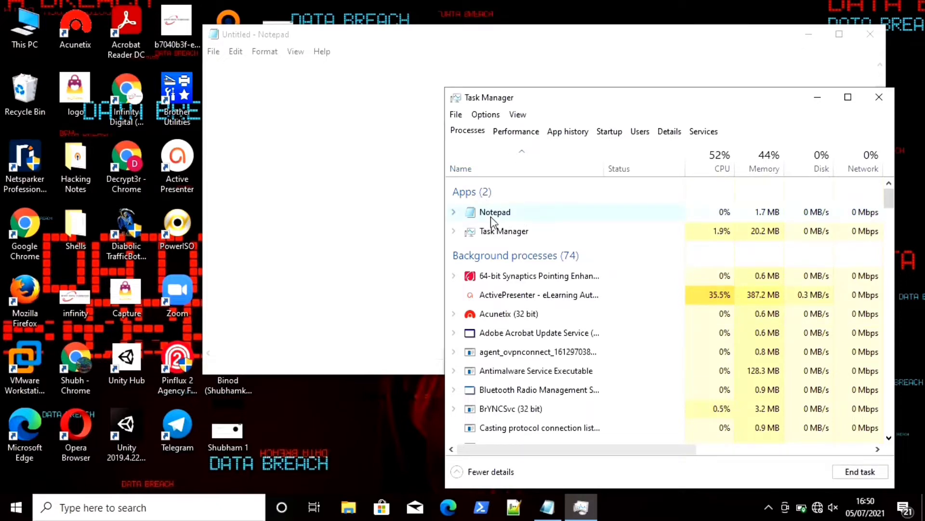
left_click(860, 473)
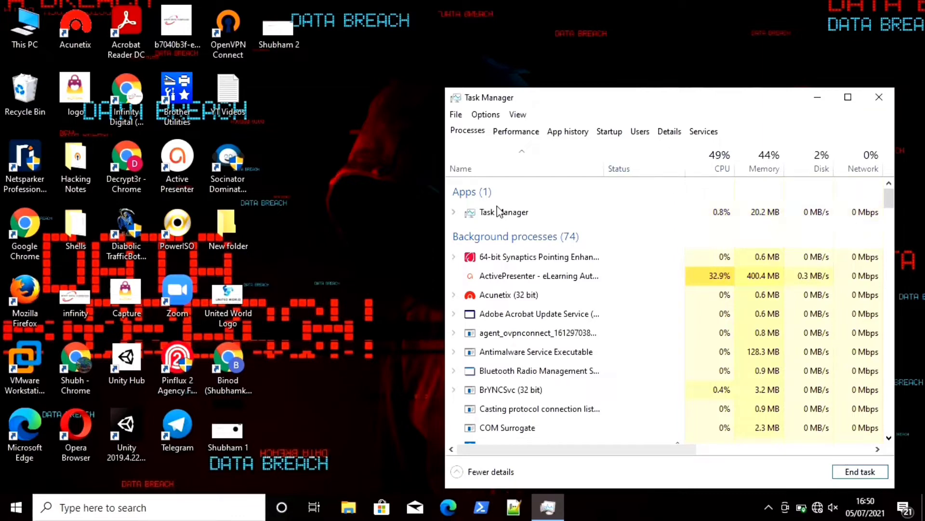
- Switch to the Details tab and sort its PID list by CPU, highest first
left_click(452, 212)
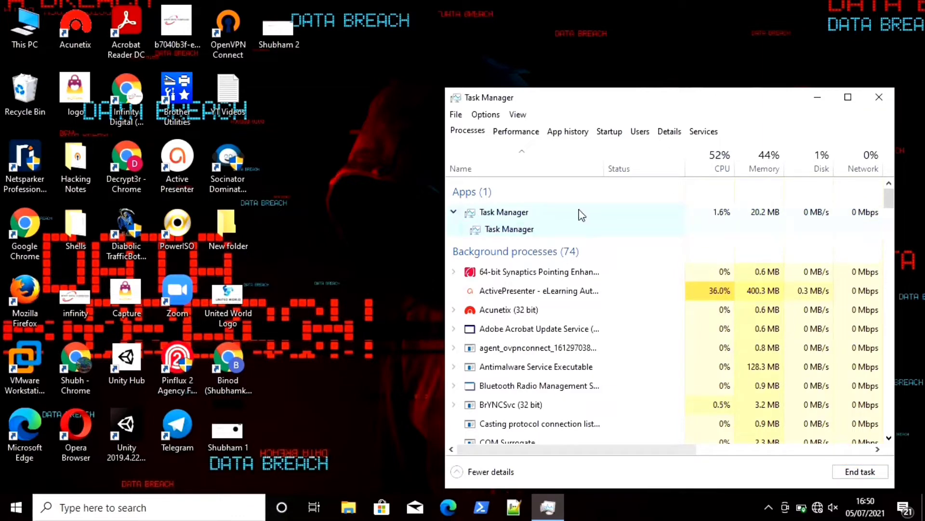
left_click(683, 135)
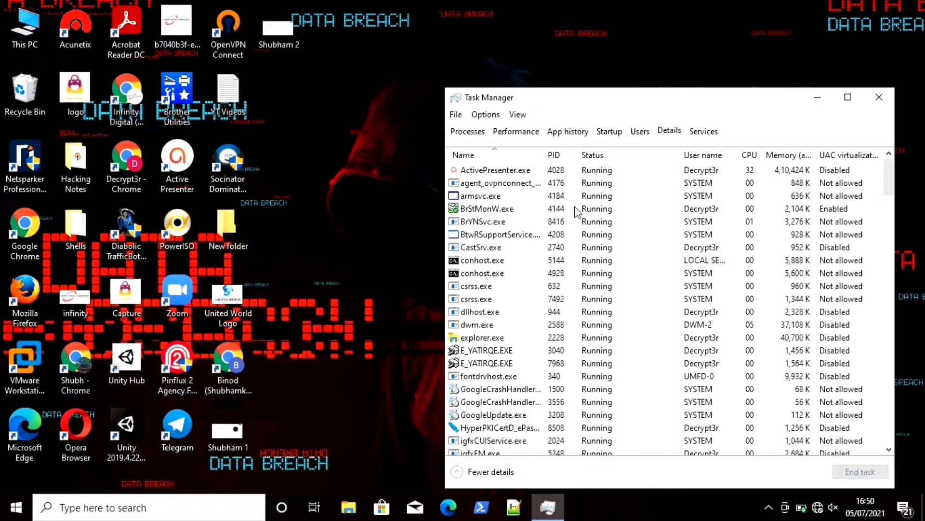
left_click(523, 169)
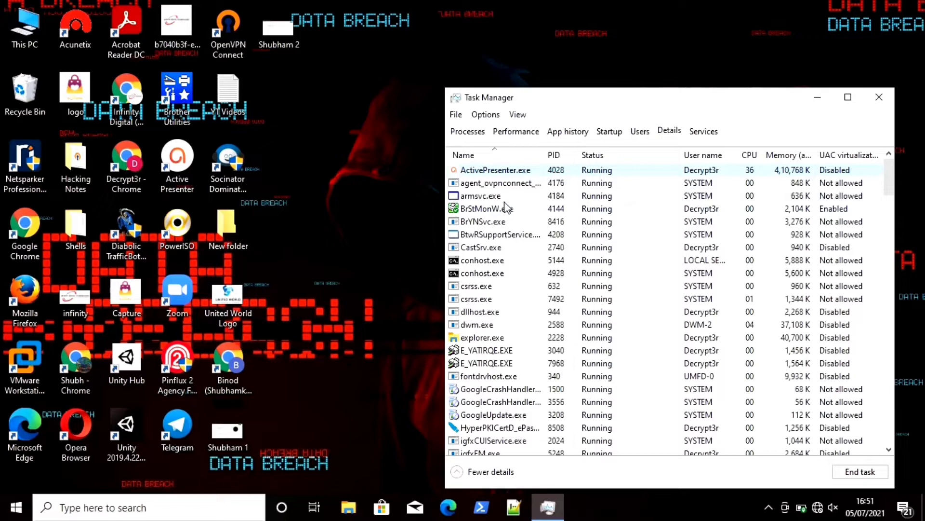
left_click(750, 155)
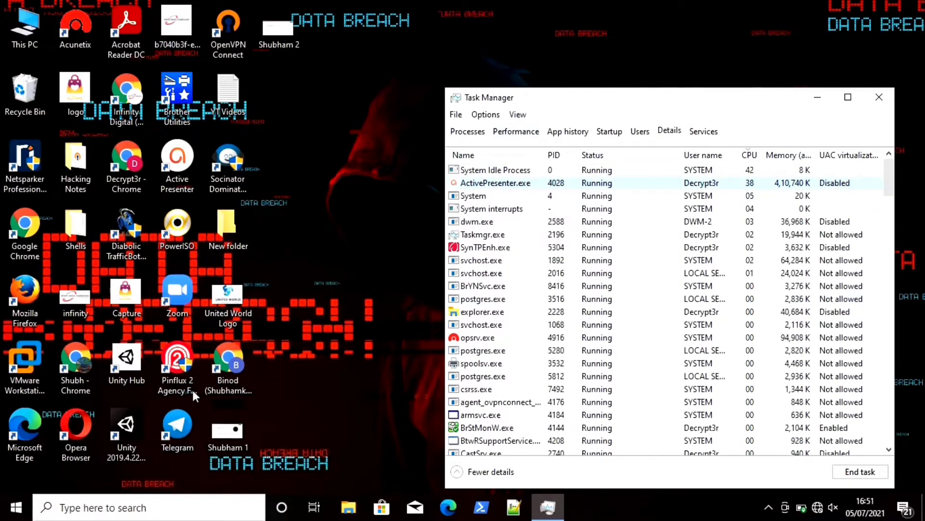
- Start a Notepad note reading 'CTRL ALT DEL', minimize it, and return Task Manager to Processes
left_click(12, 510)
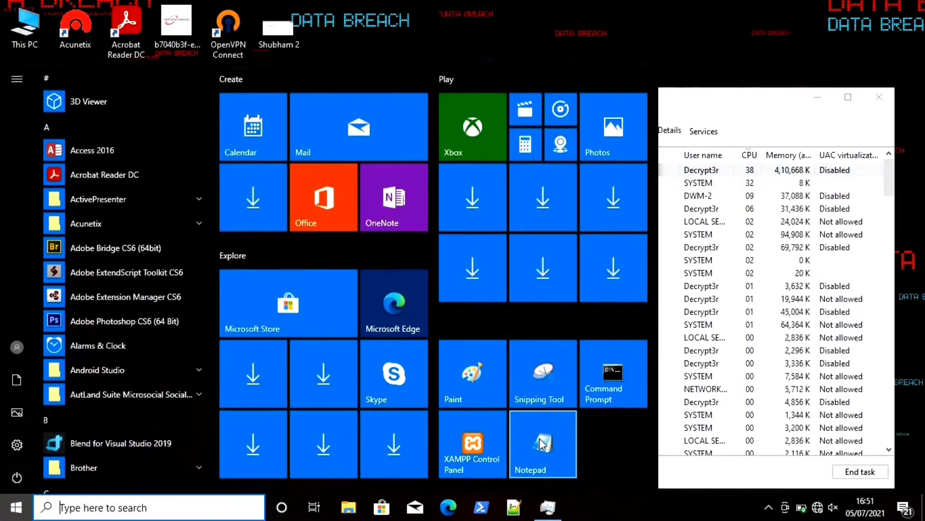
left_click(533, 453)
type("CT")
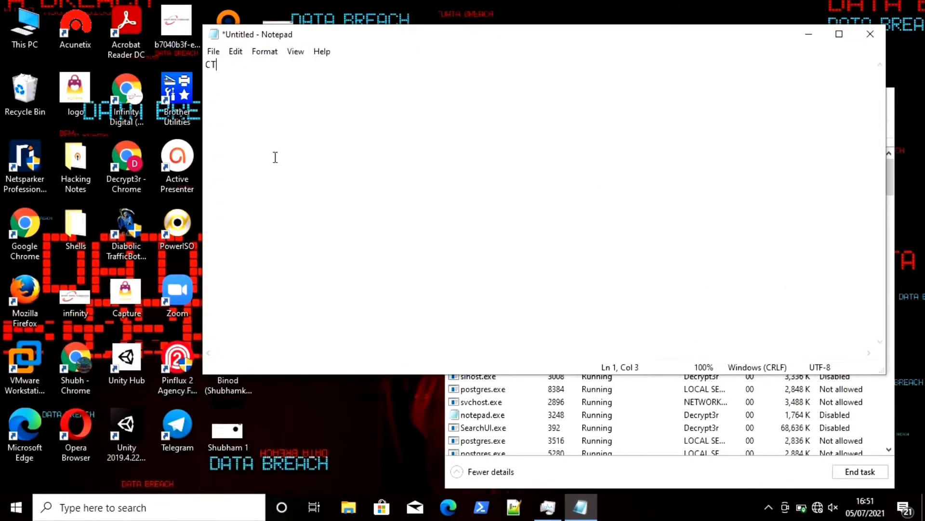
type("RL ALT ")
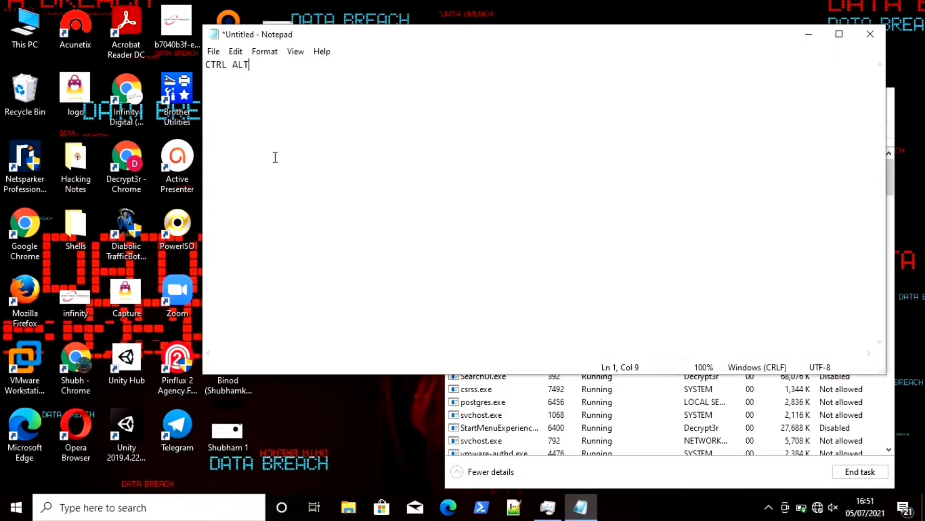
type("D")
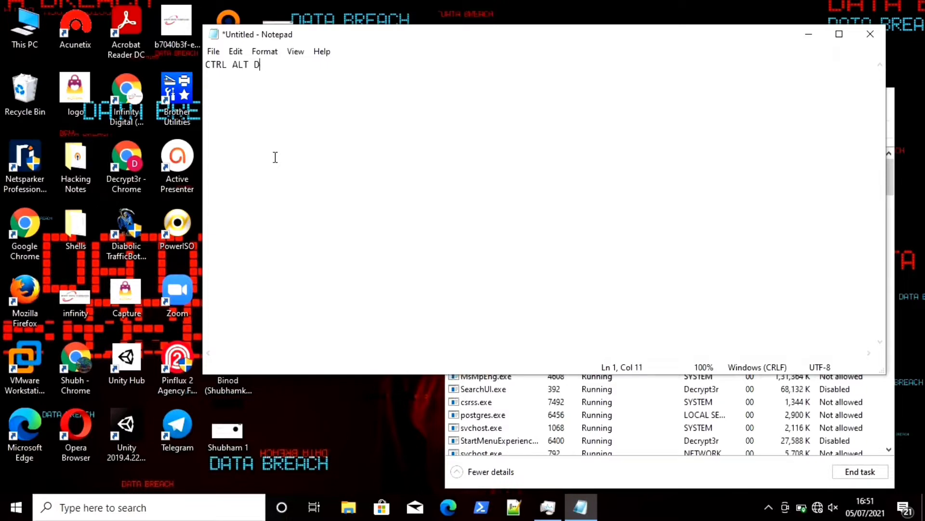
type("elEL")
key("Return")
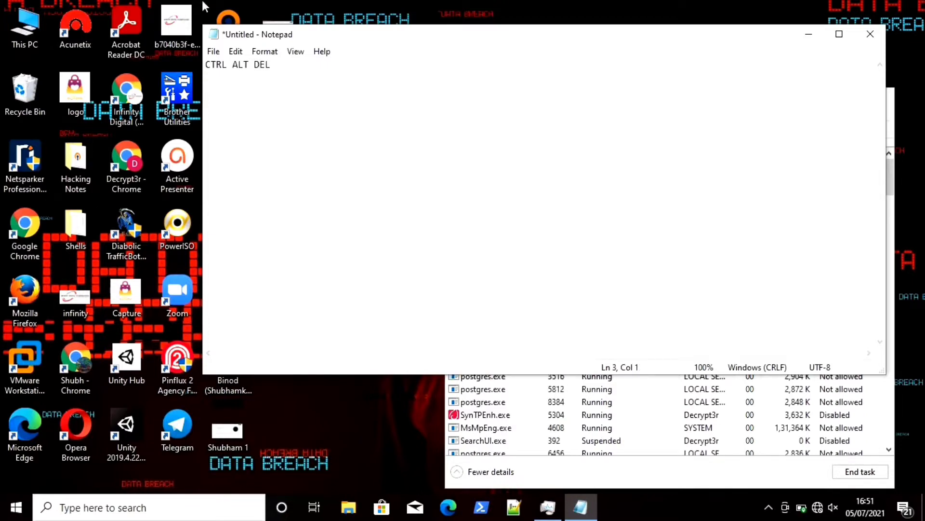
left_click(811, 34)
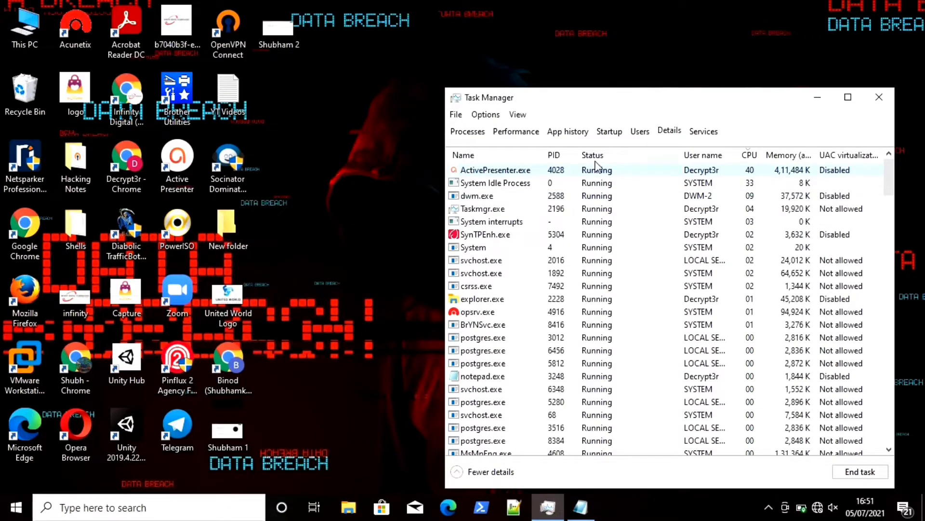
left_click(482, 136)
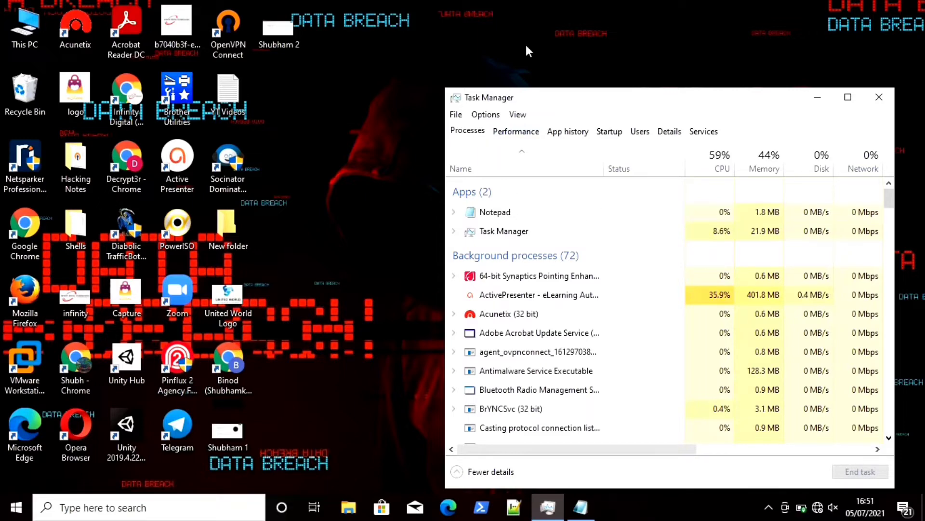
- Close Task Manager, open a maximized Command Prompt from Start, and run tasklist
left_click(875, 98)
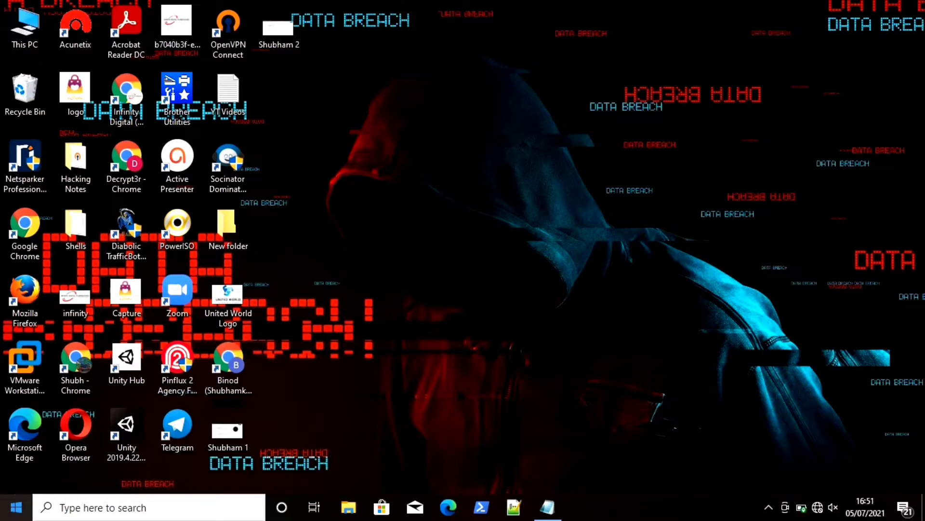
key("super")
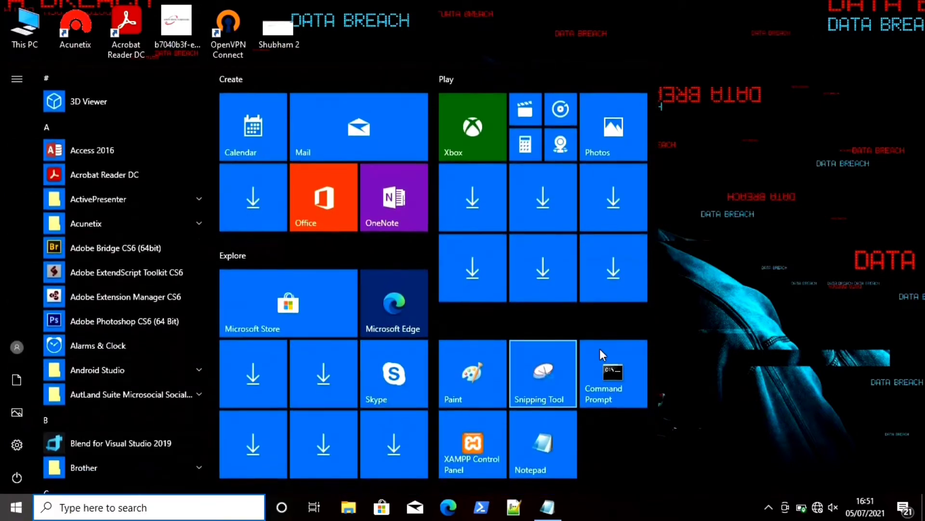
left_click(613, 345)
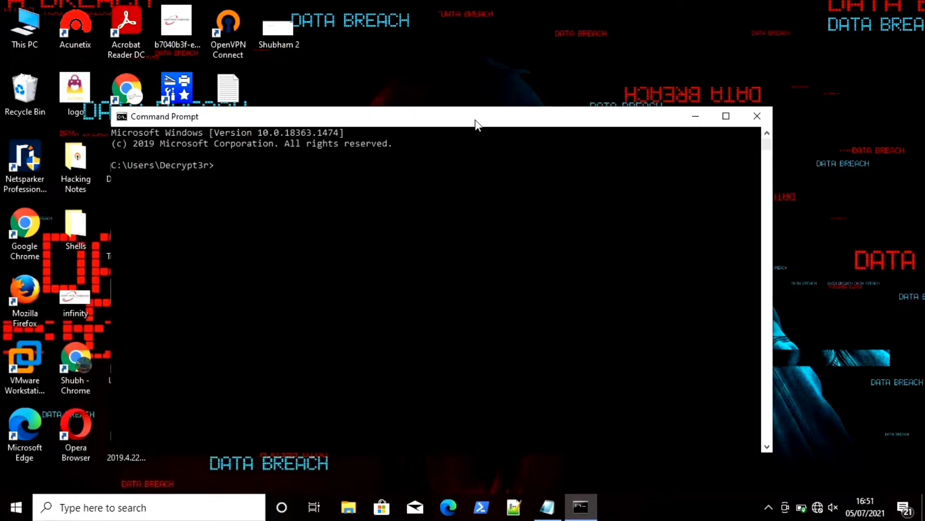
double_click(476, 119)
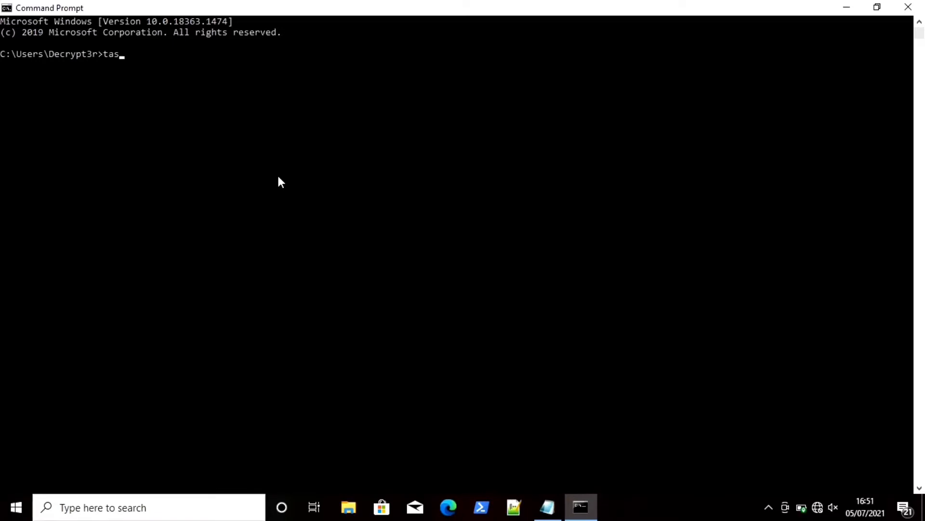
type("tasklist")
key("Return")
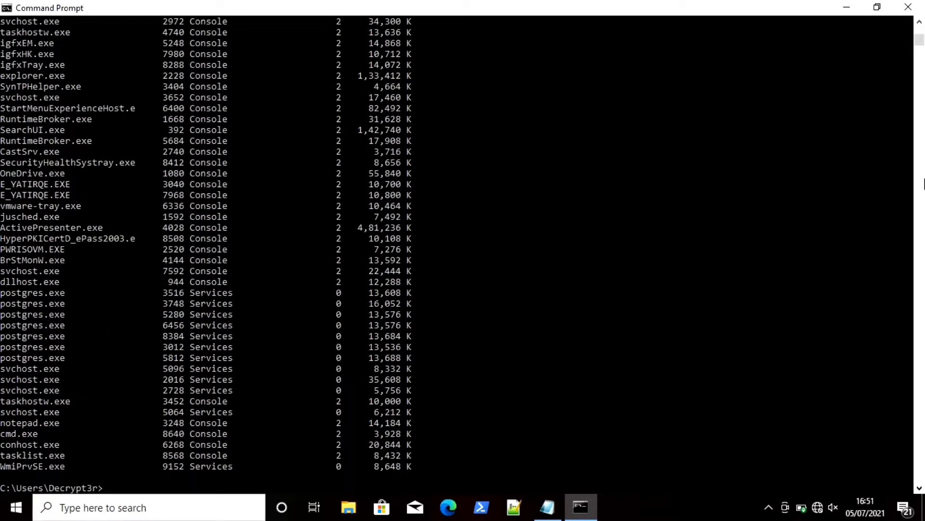
- Scroll through the tasklist output to find notepad.exe and mark its PID 3248
left_click(919, 23)
left_click_drag(919, 25, 920, 24)
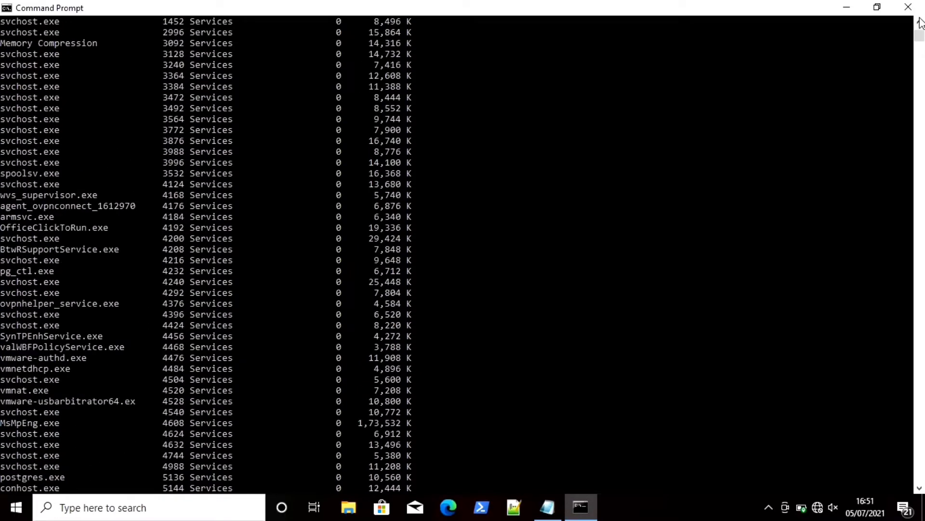
left_click(919, 47)
left_click_drag(920, 41, 919, 24)
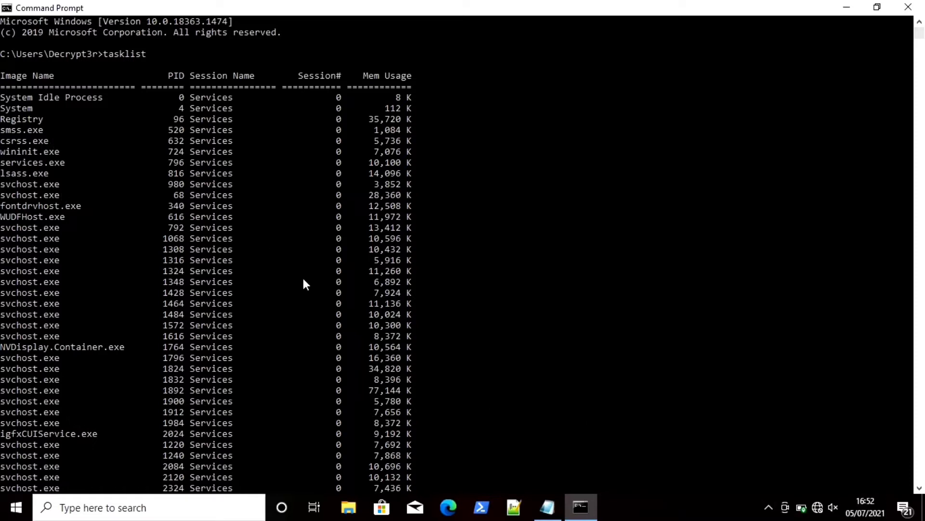
left_click_drag(919, 488, 920, 492)
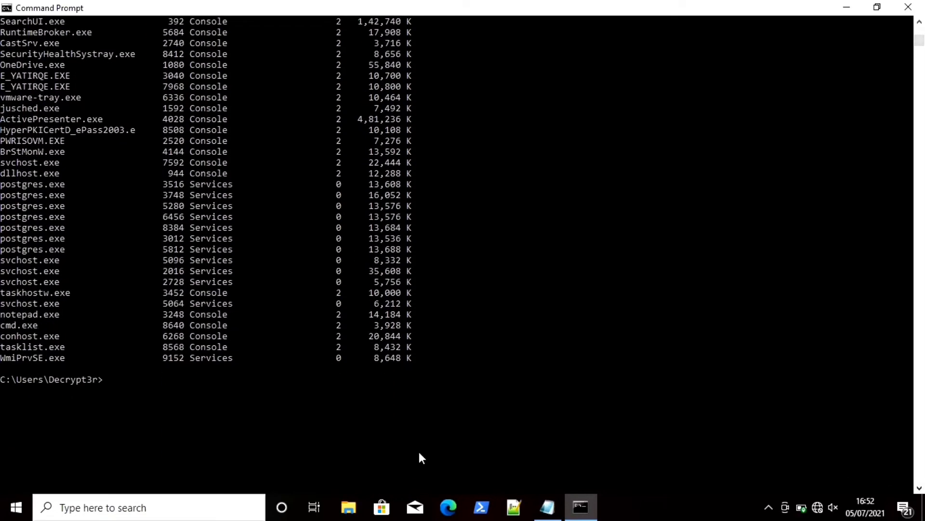
double_click(28, 313)
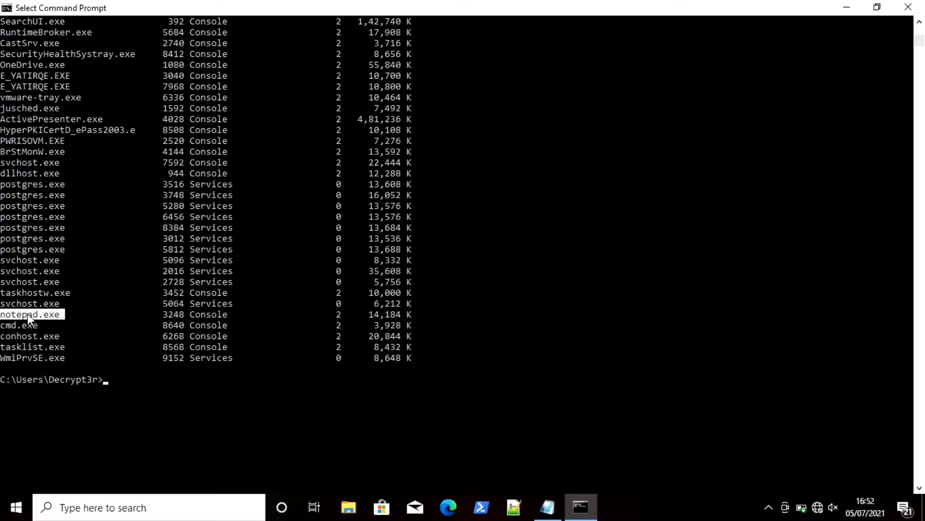
left_click(547, 507)
- Snap Command Prompt to the left half of the screen and Notepad to the right
left_click_drag(544, 5, 1, 159)
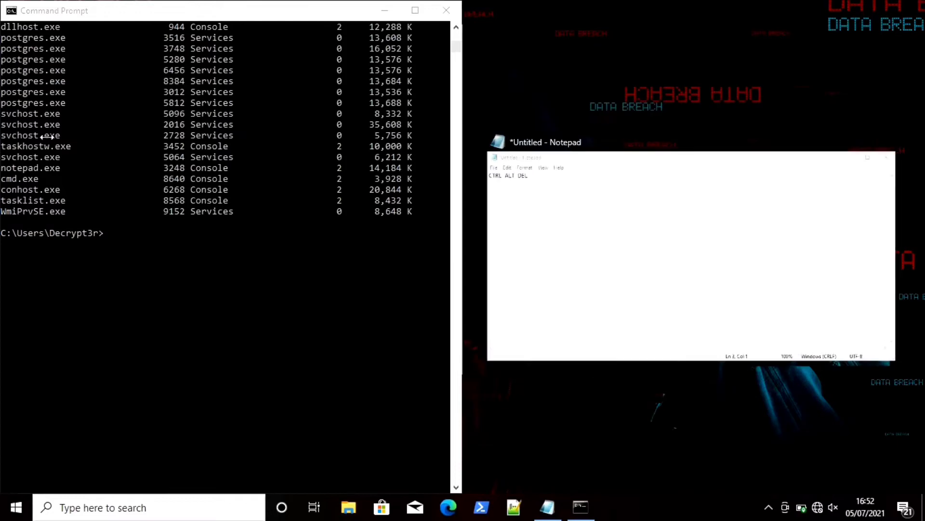
left_click(608, 223)
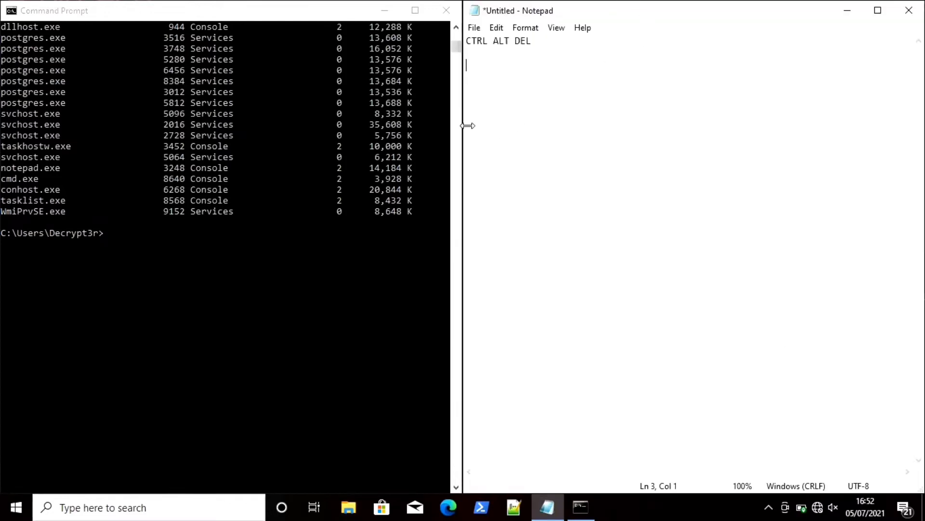
left_click(104, 311)
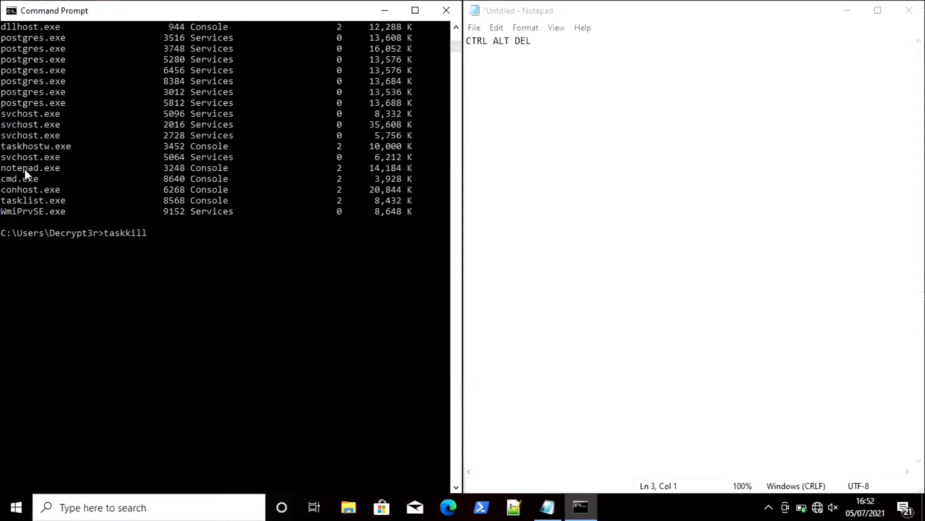
- Run taskkill /PID 3248 and close Notepad with Don't Save
double_click(180, 168)
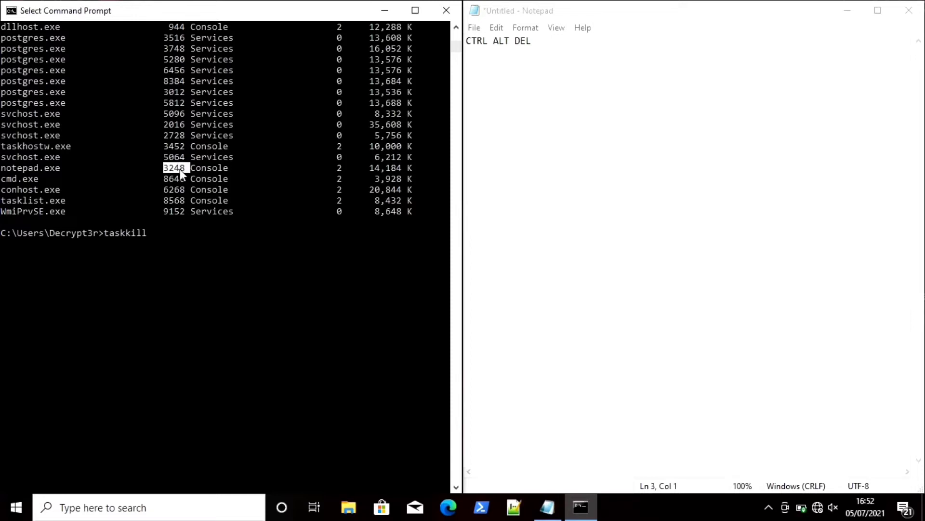
left_click(176, 242)
type("/")
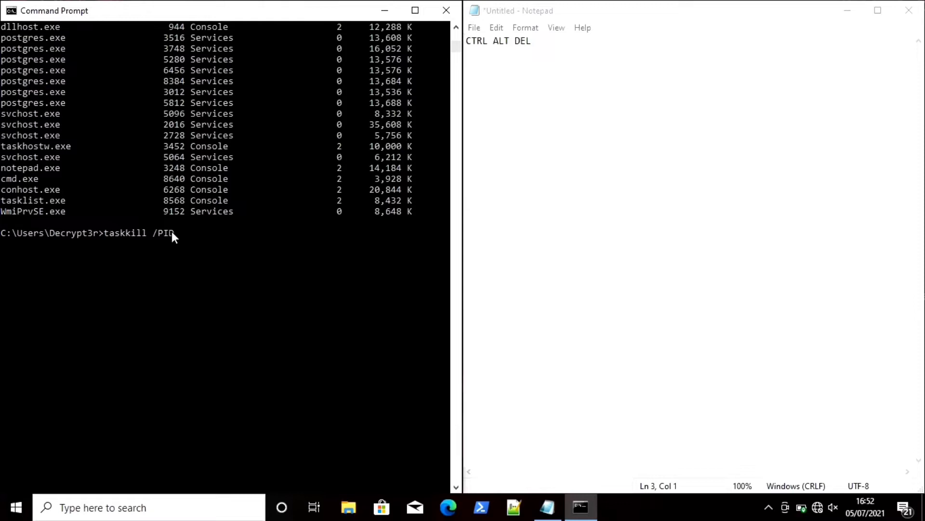
type("PID 3248")
key("Return")
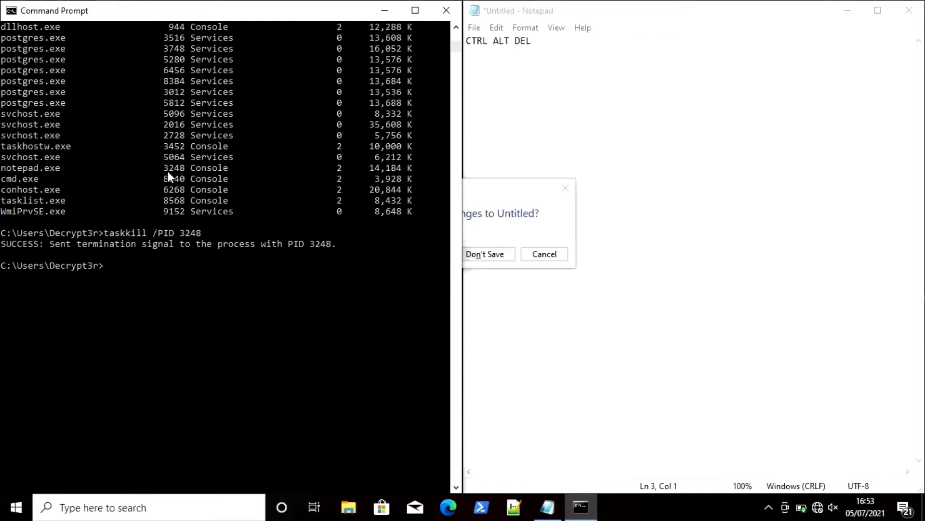
left_click(536, 197)
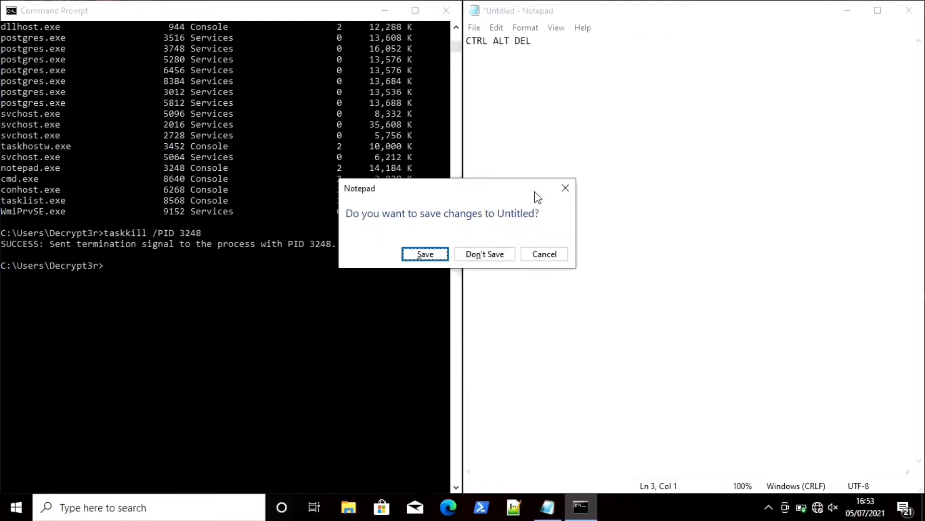
left_click(499, 254)
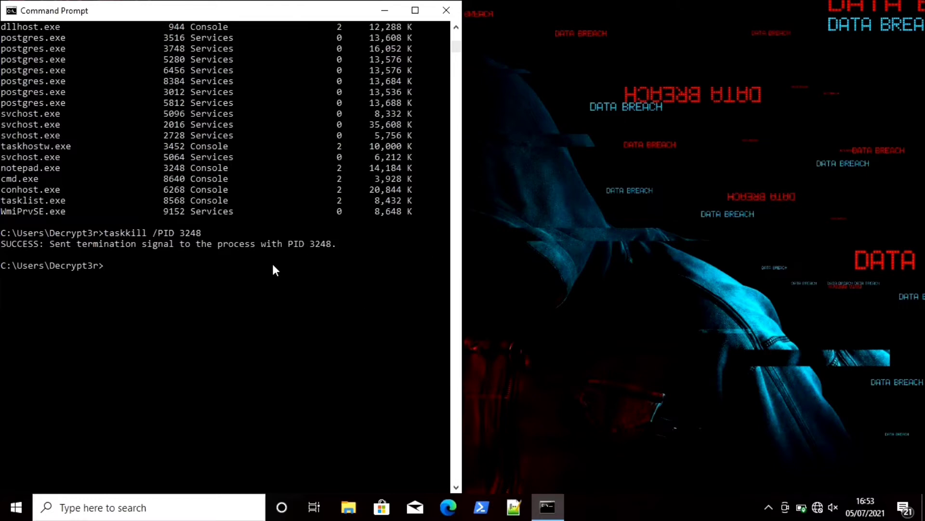
- Close Command Prompt and open Windows PowerShell maximized to full screen
left_click(446, 11)
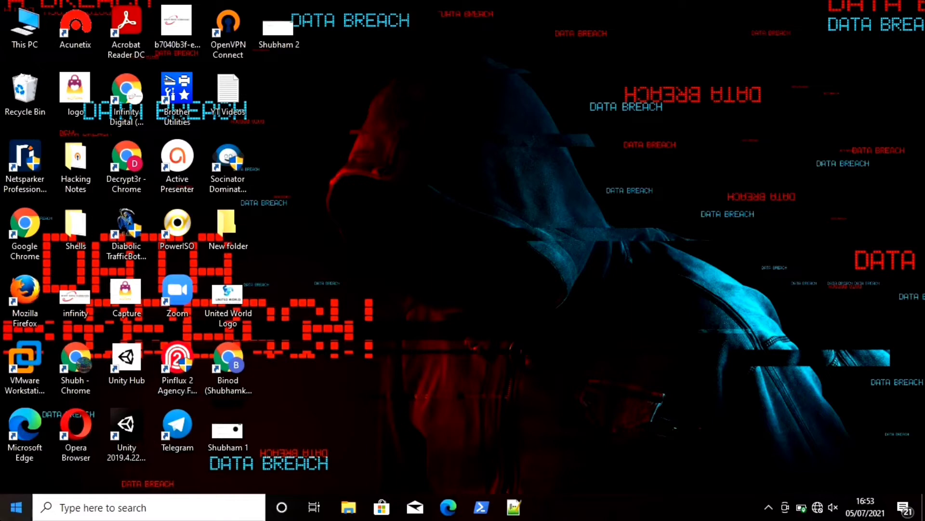
key("super")
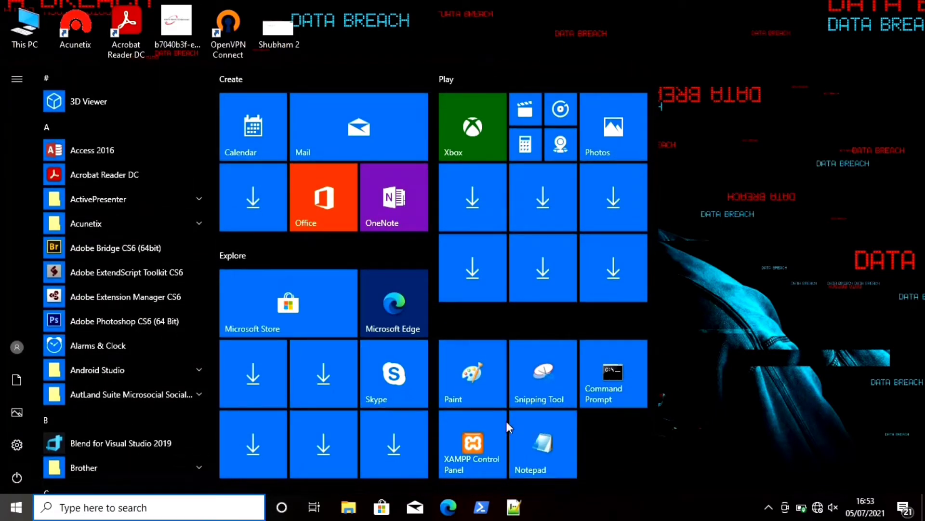
scroll(175, 285, "down", 5)
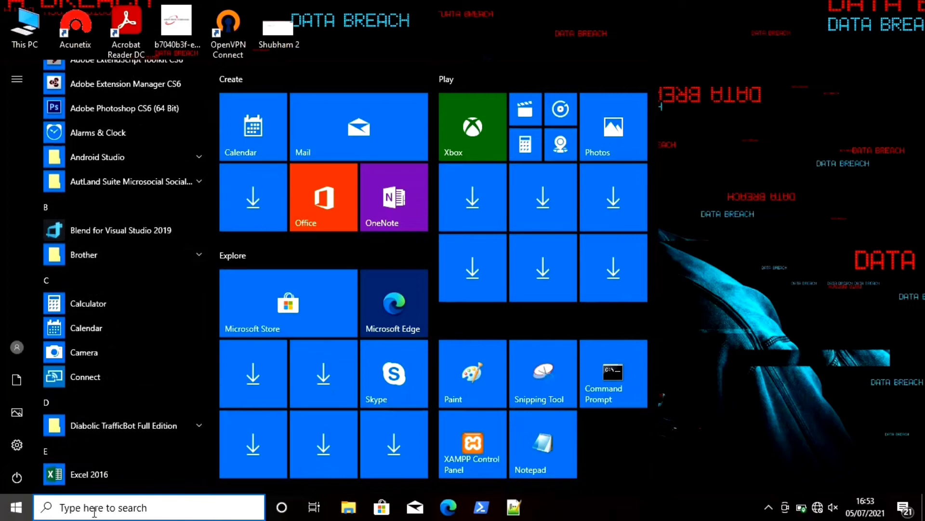
left_click(481, 511)
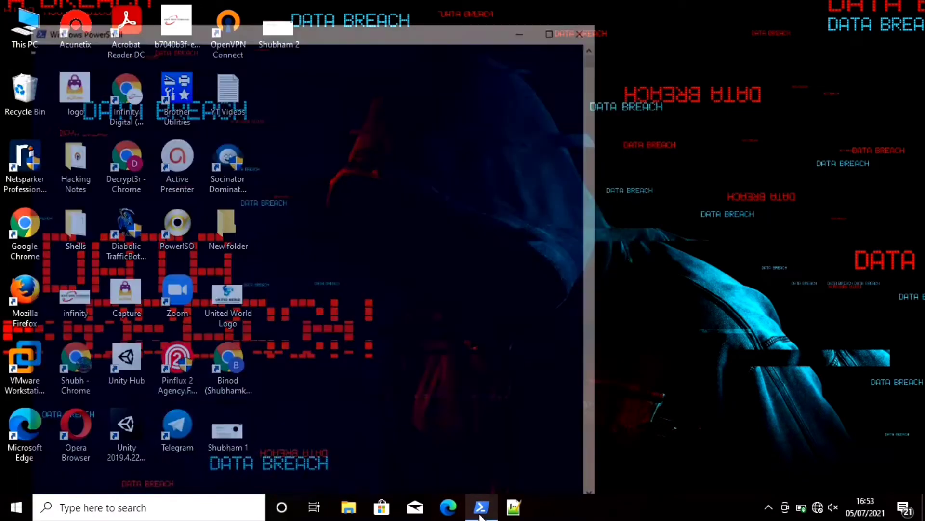
left_click(556, 26)
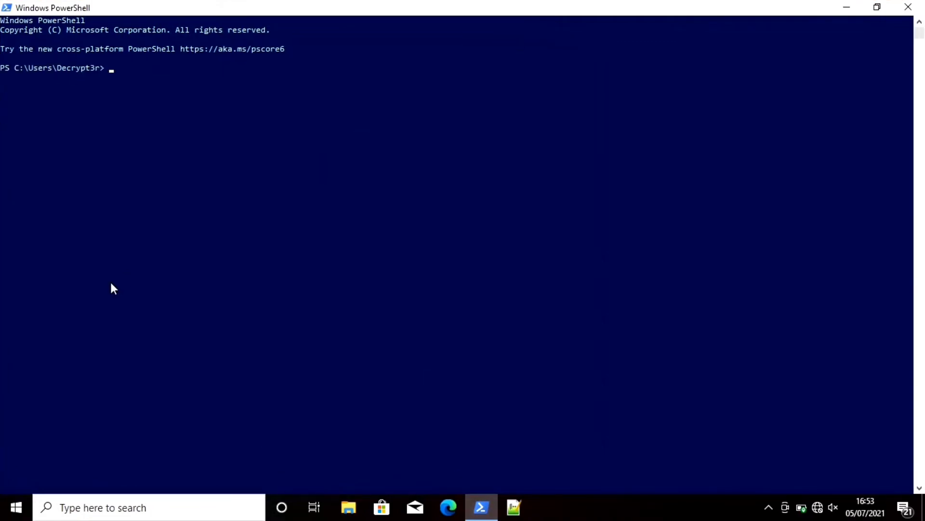
- Run Get-Process and scroll up through the full process listing
type("Get-Process")
key("Return")
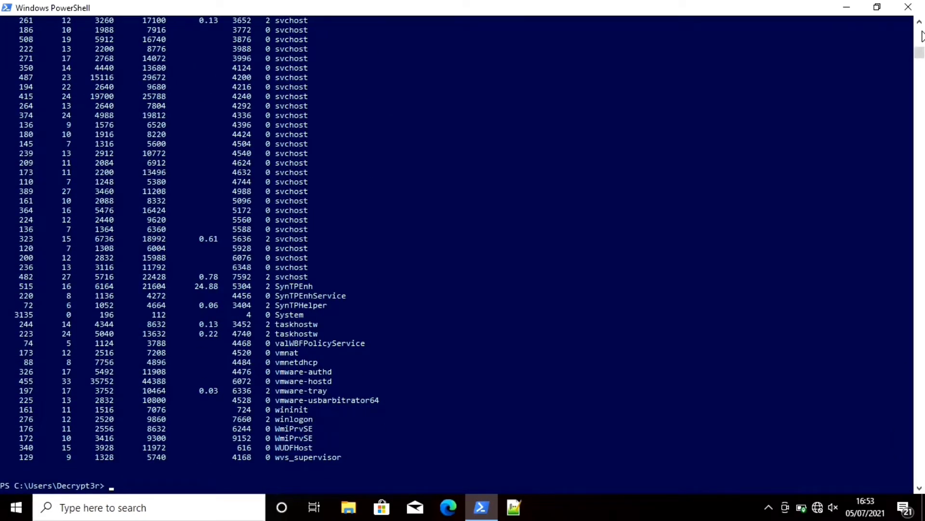
scroll(921, 30, "up", 4)
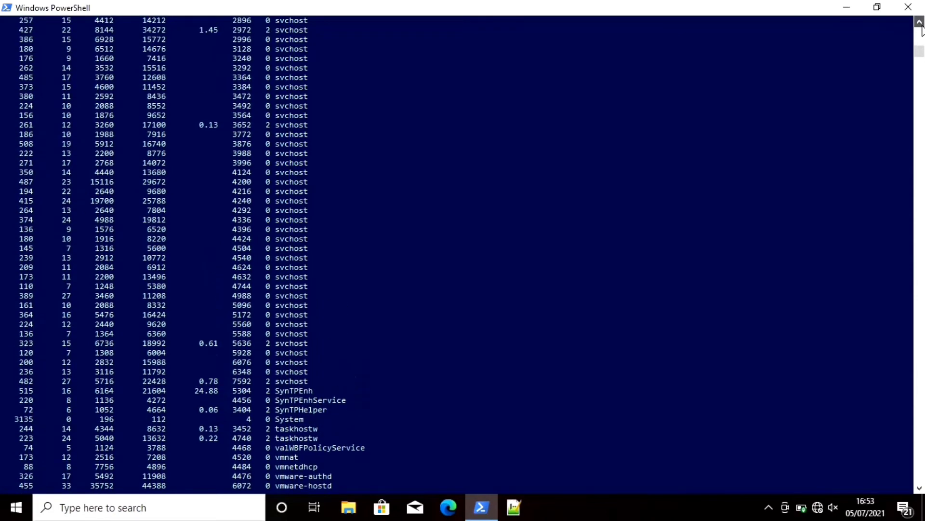
scroll(922, 30, "up", 1)
left_click(921, 42)
scroll(921, 42, "up", 15)
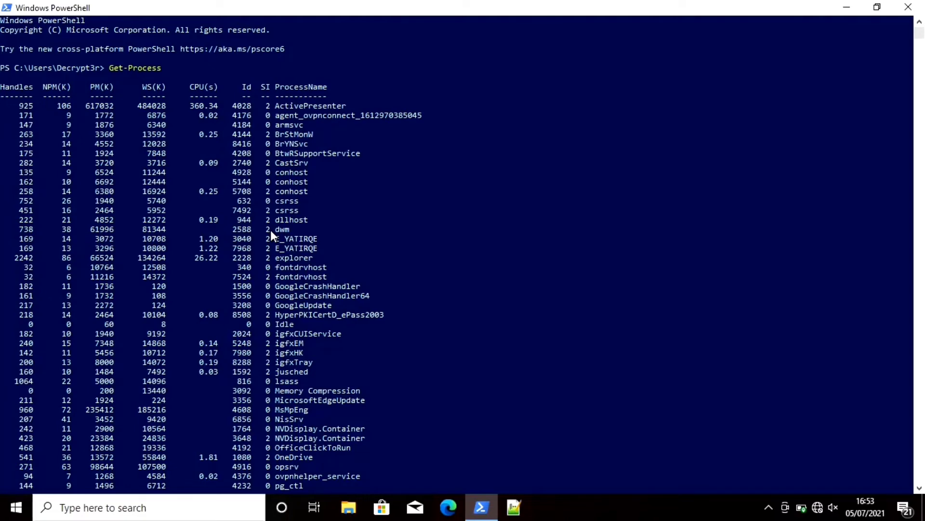
- Run clear, then enter Get-Process | Sort CPU -descending at the prompt
type("G")
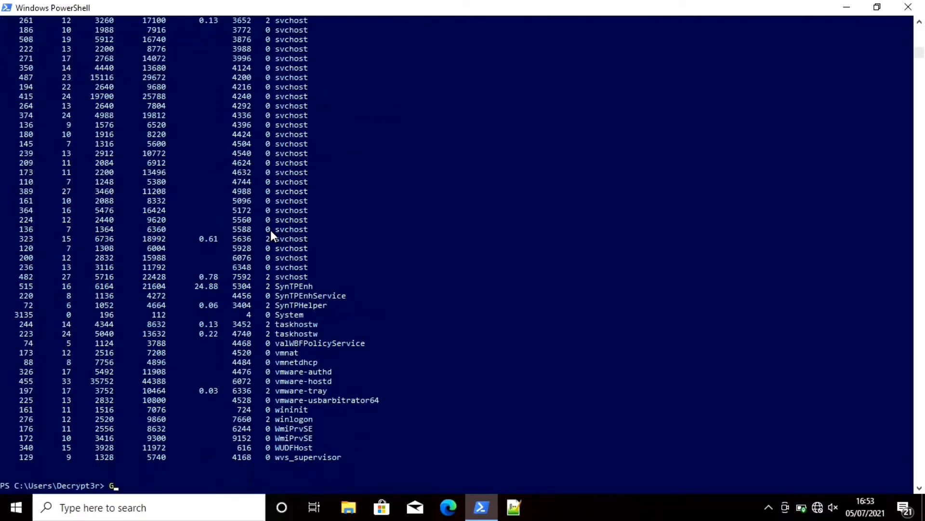
key("BackSpace")
type("clear")
key("Return")
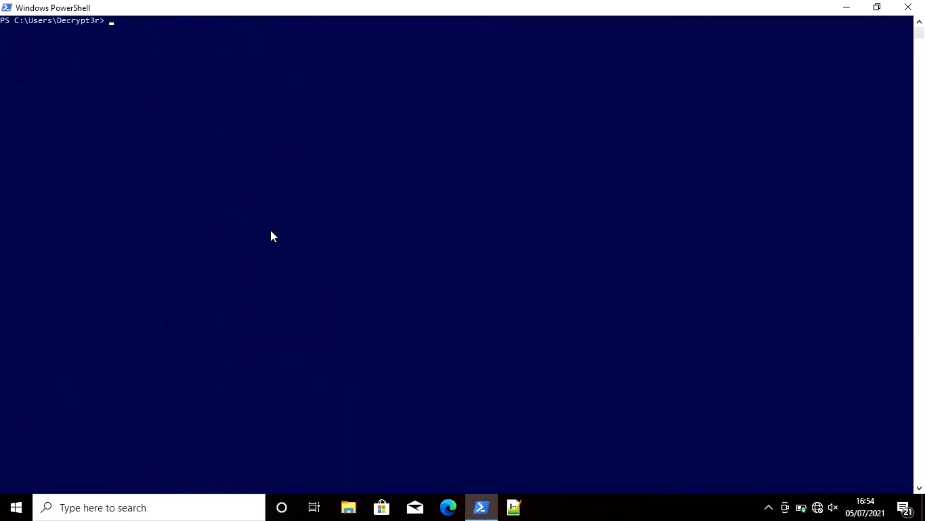
type("Get-Process | Sort CPU -descending")
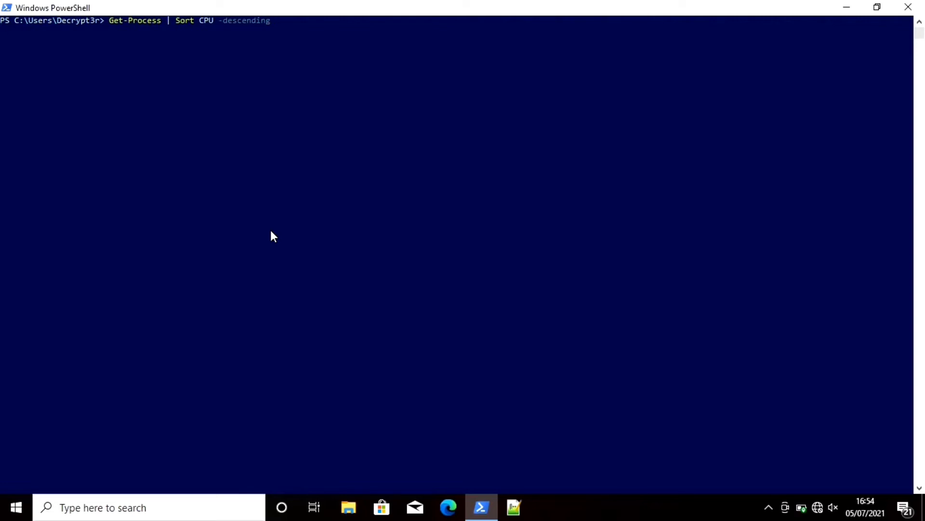
key("Return")
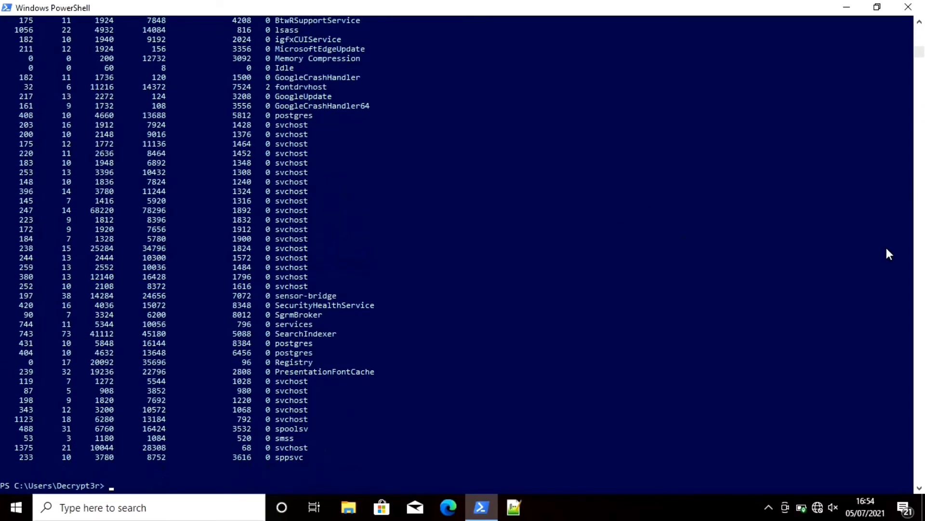
left_click(919, 23)
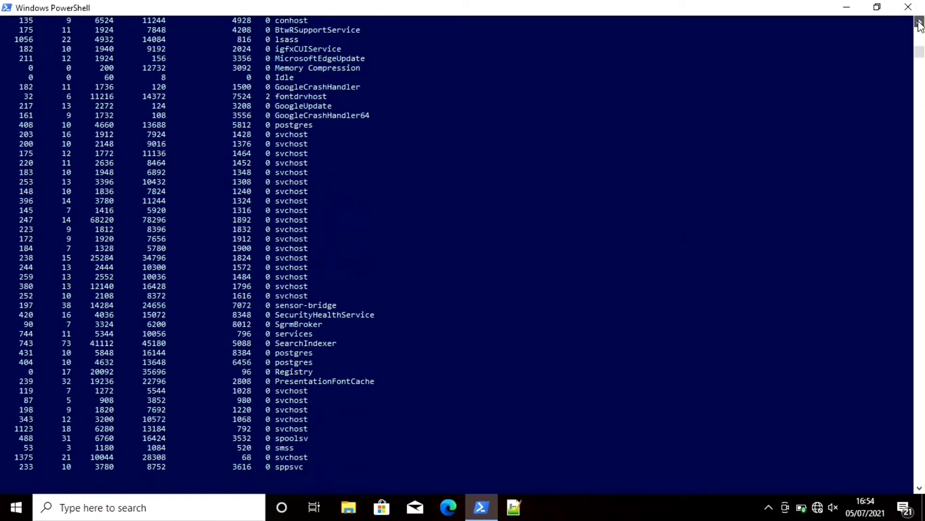
scroll(920, 32, "up", 20)
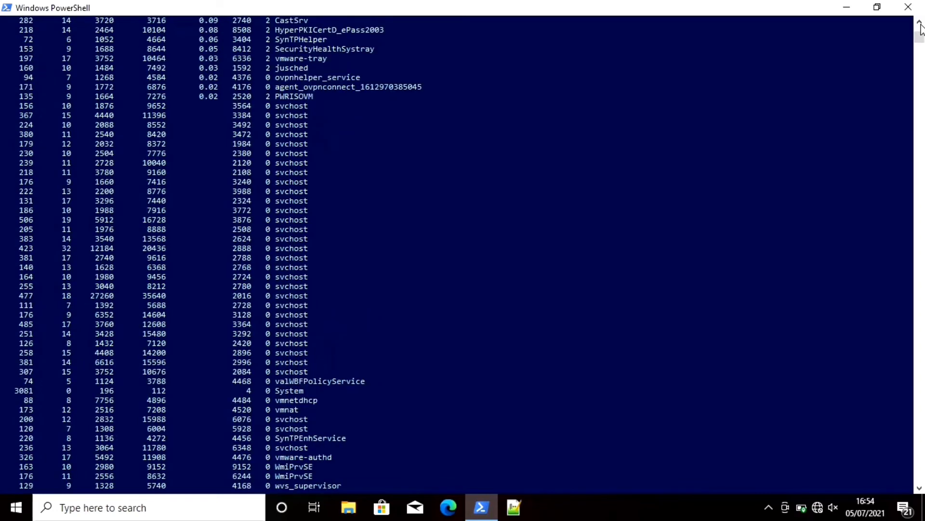
scroll(920, 33, "up", 9)
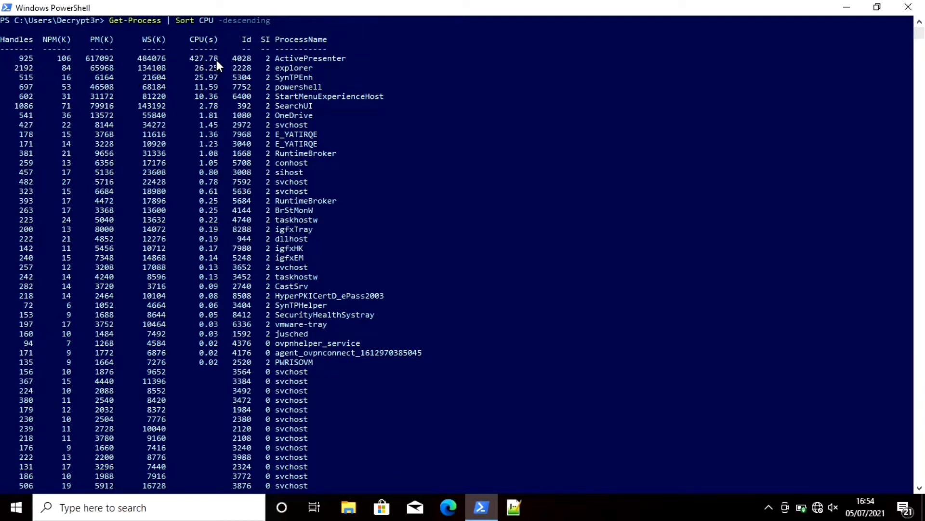
double_click(248, 60)
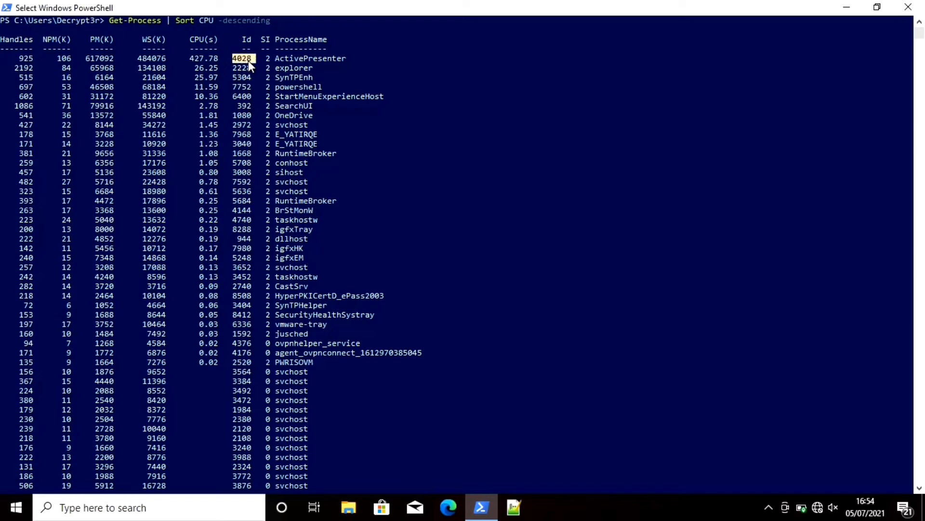
double_click(310, 59)
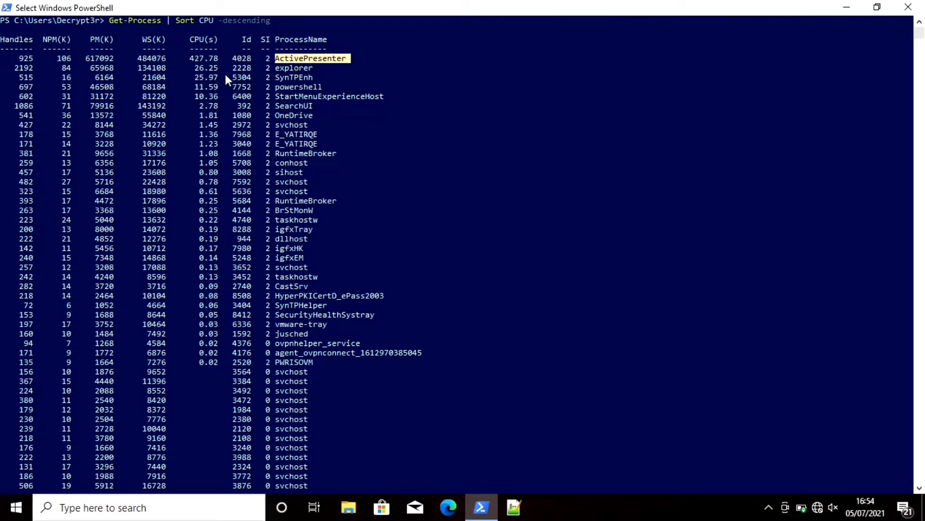
double_click(209, 68)
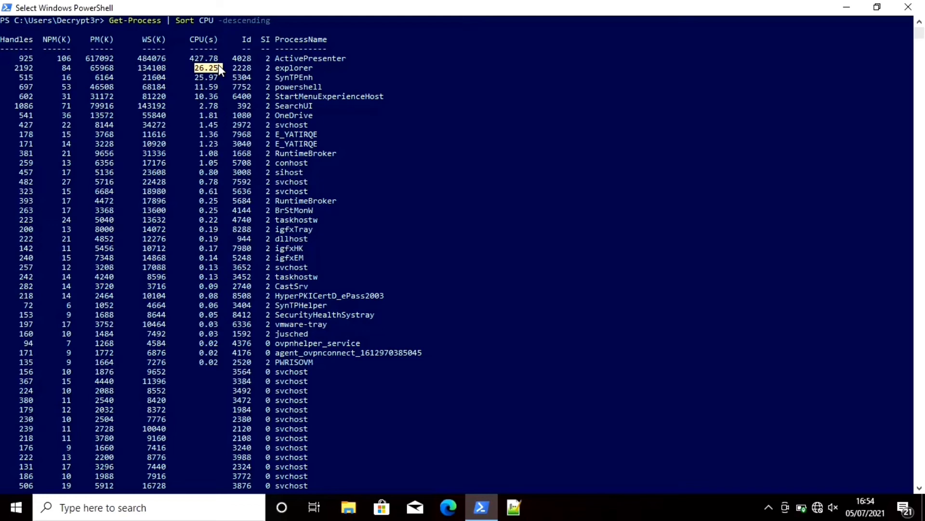
key("Escape")
type("clear")
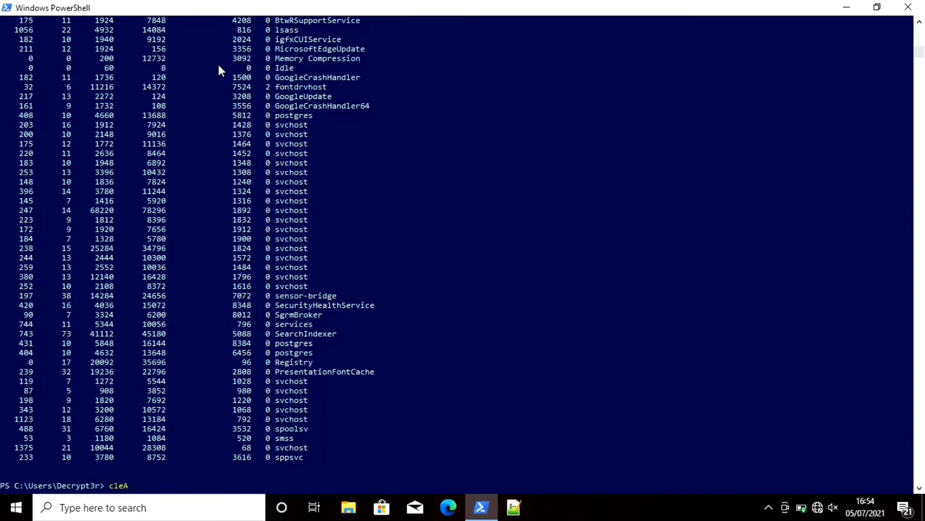